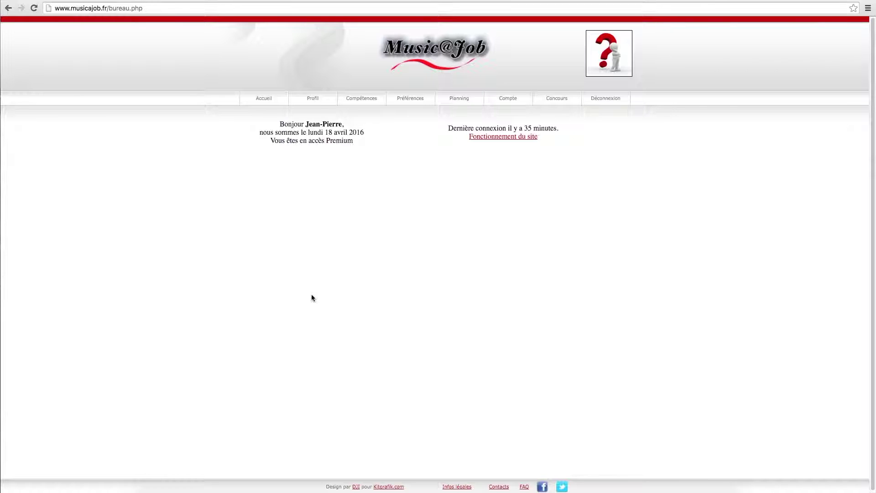
Step: On the musician profile, enter the date of birth, phone number and street address
{"action": "left_click", "coordinate": [315, 102]}
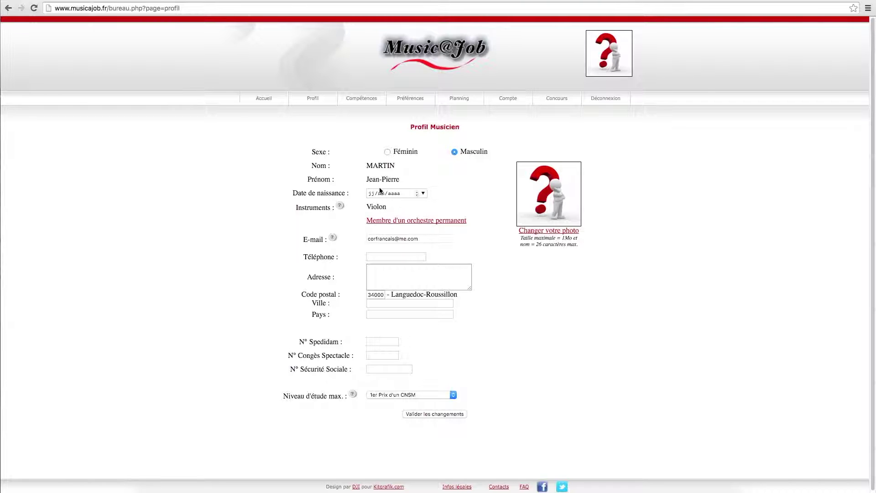
{"action": "left_click", "coordinate": [370, 194]}
{"action": "type", "text": "23/01/1920"}
{"action": "left_click", "coordinate": [384, 254]}
{"action": "type", "text": "06 06 06 06 06"}
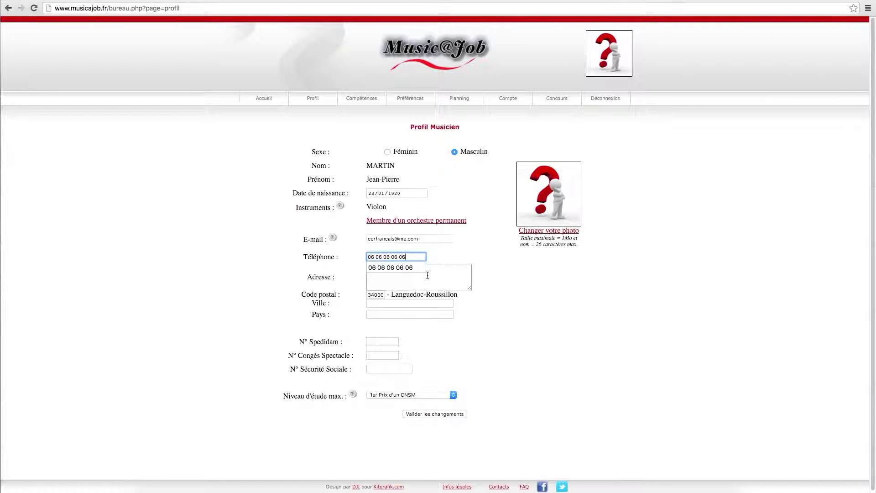
{"action": "left_click", "coordinate": [427, 275]}
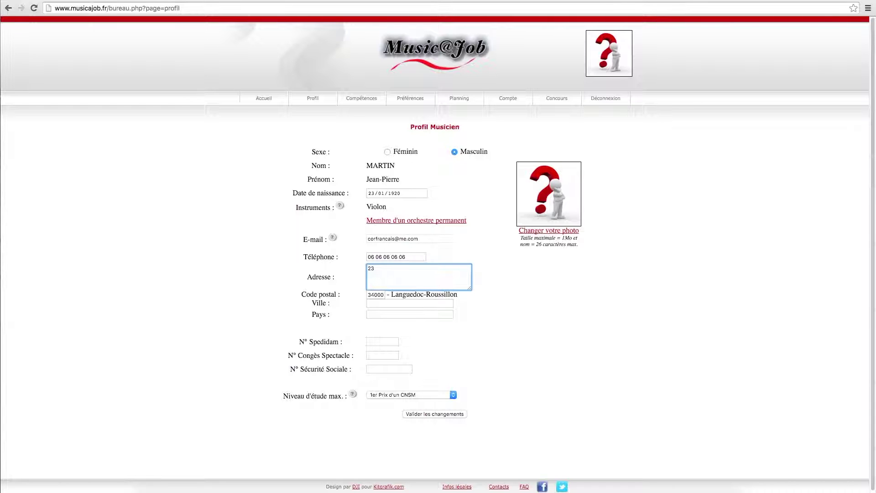
Step: Set city MONTPELLIER and country france, keep study level 1er Prix d'un CNSM, and save
{"action": "left_click", "coordinate": [438, 302]}
{"action": "type", "text": "montp"}
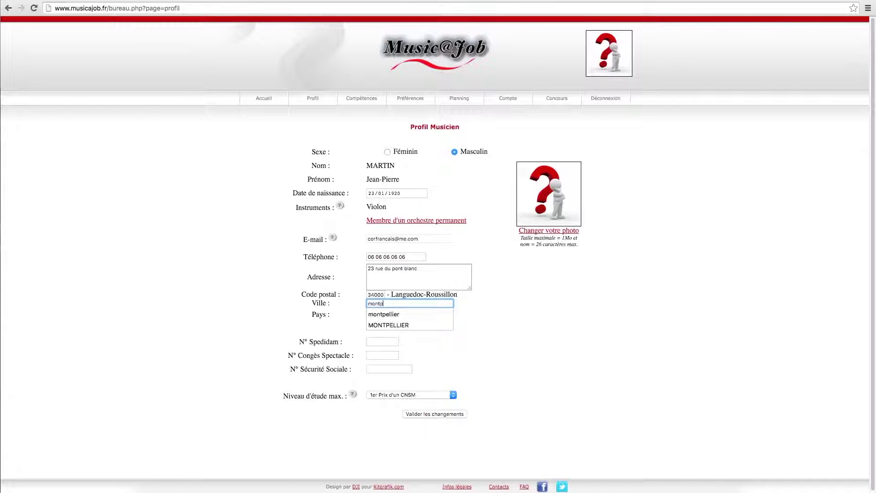
{"action": "left_click", "coordinate": [427, 325]}
{"action": "left_click", "coordinate": [415, 316]}
{"action": "type", "text": "france"}
{"action": "left_click", "coordinate": [403, 325]}
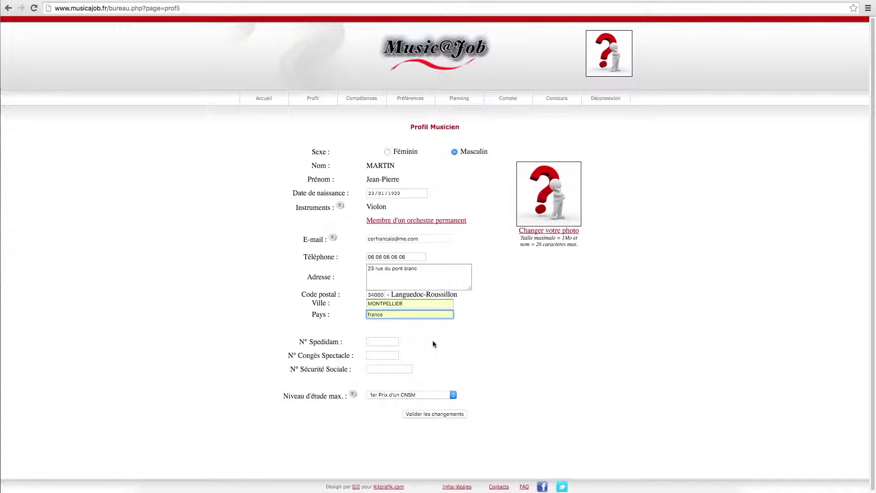
{"action": "left_click", "coordinate": [456, 343]}
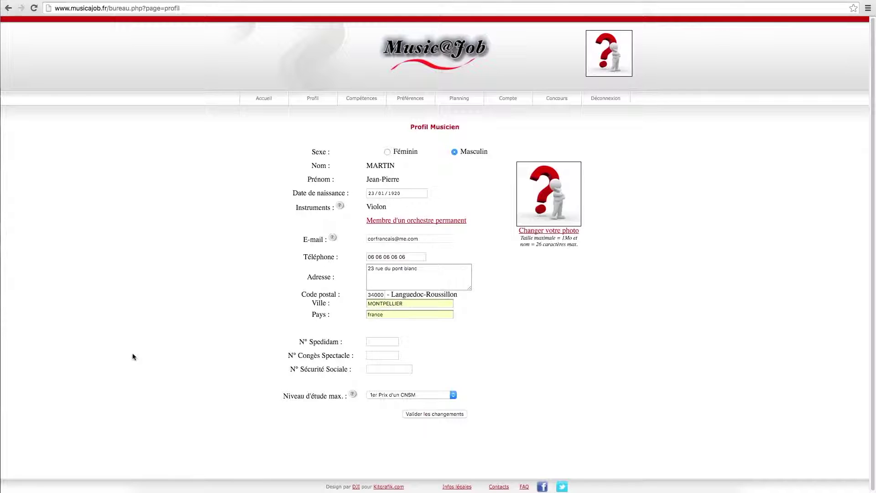
{"action": "left_click", "coordinate": [453, 396]}
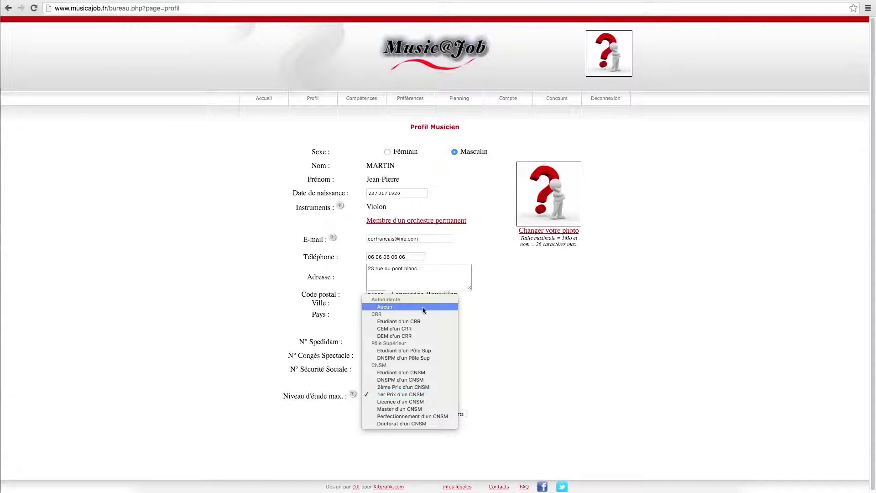
{"action": "left_click", "coordinate": [419, 395]}
{"action": "left_click", "coordinate": [444, 414]}
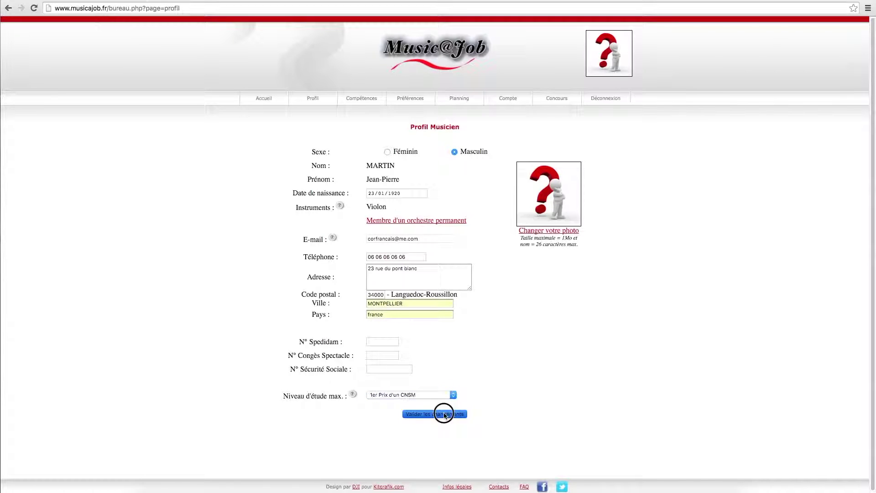
Step: Add membership of orchestre national de montpellier as violon tutti and save the profile
{"action": "left_click", "coordinate": [456, 221]}
{"action": "left_click", "coordinate": [390, 234]}
{"action": "type", "text": "orchestre "}
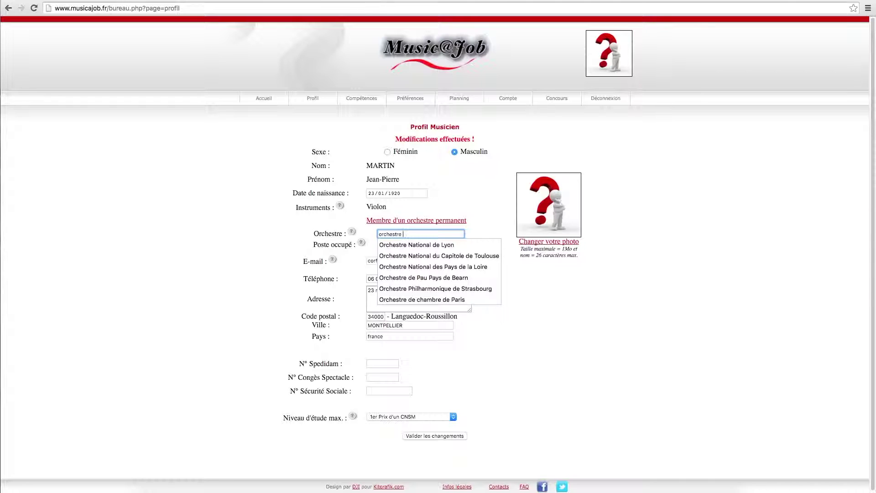
{"action": "type", "text": "nat"}
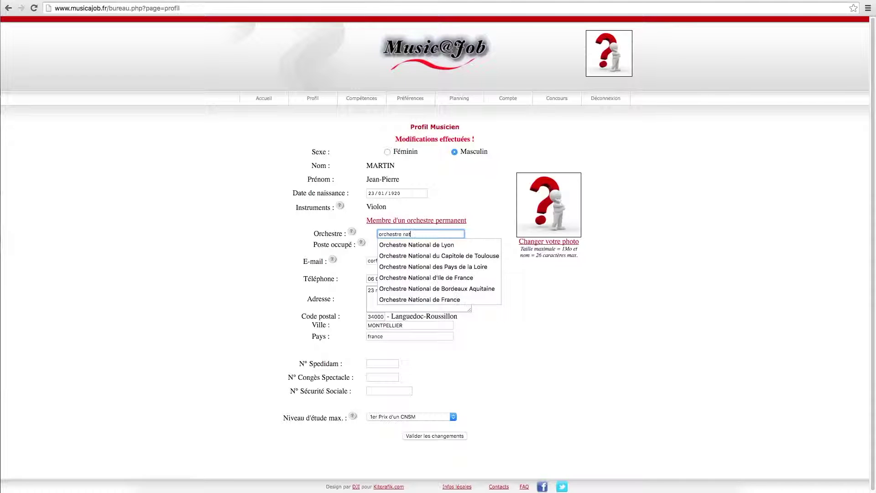
{"action": "type", "text": "ional de"}
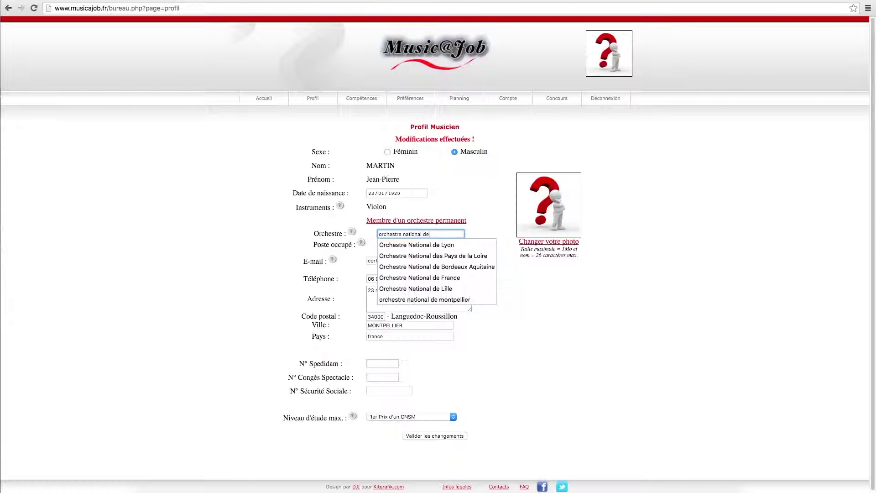
{"action": "type", "text": " montpellier"}
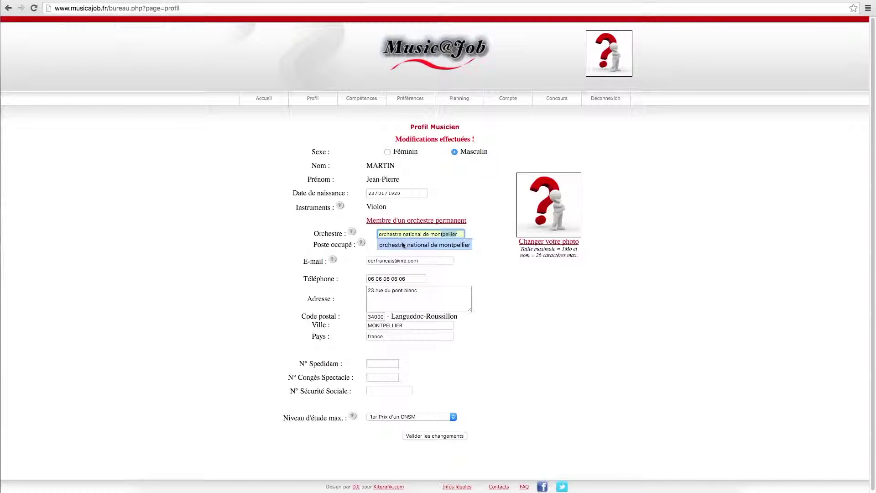
{"action": "left_click", "coordinate": [404, 245]}
{"action": "left_click", "coordinate": [404, 245]}
{"action": "type", "text": "violon t"}
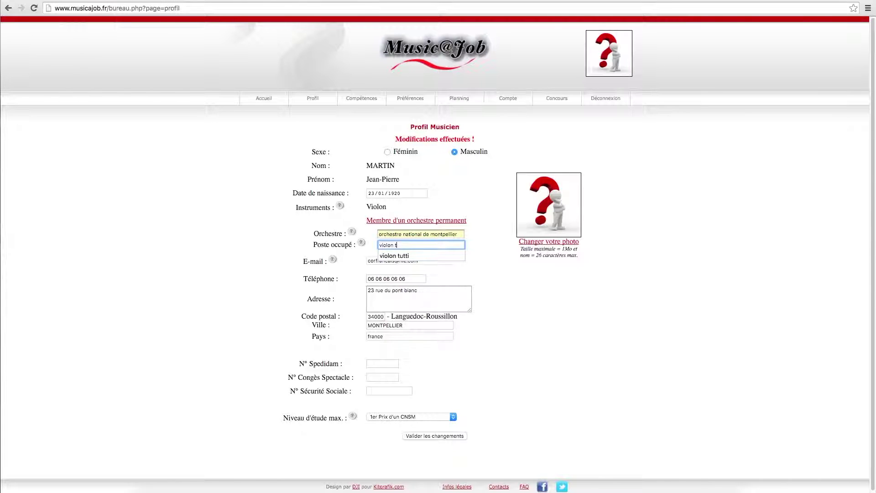
{"action": "left_click", "coordinate": [411, 256]}
{"action": "left_click", "coordinate": [460, 437]}
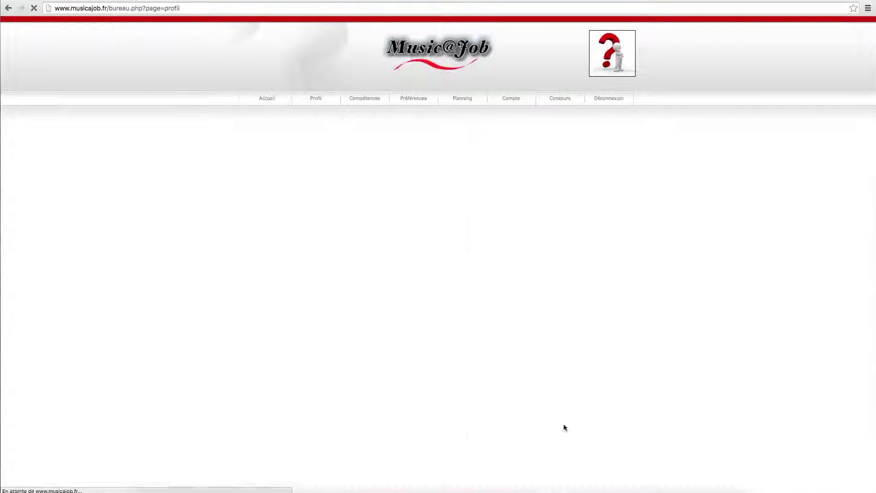
Step: Upload violon-blanc.jpg from the computer as the new profile picture
{"action": "left_click", "coordinate": [564, 245]}
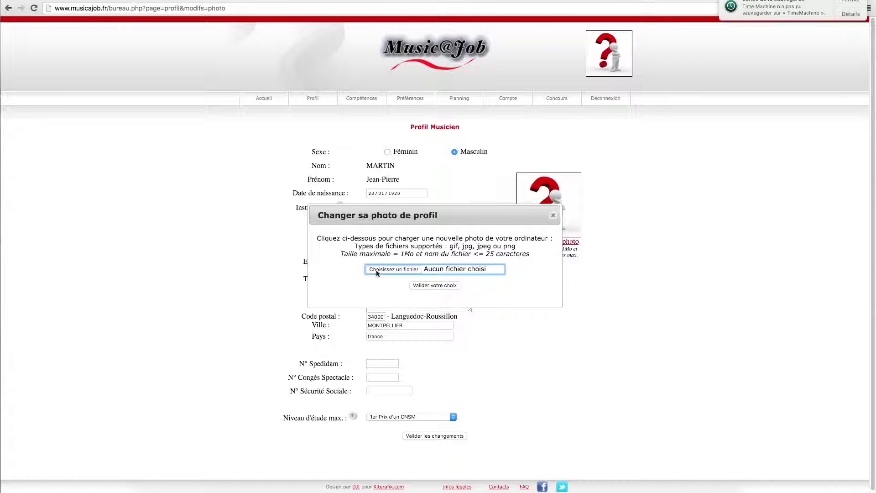
{"action": "left_click", "coordinate": [378, 270]}
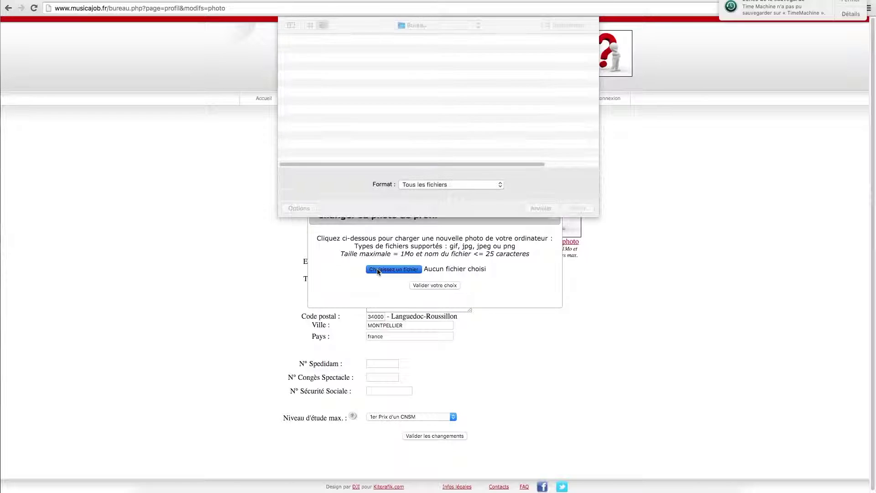
{"action": "scroll", "coordinate": [349, 92], "scroll_direction": "down", "scroll_amount": 3}
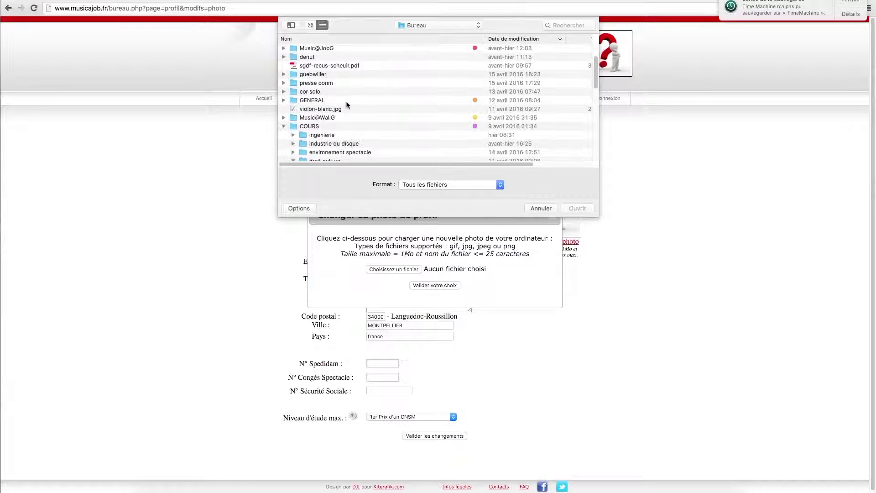
{"action": "left_click", "coordinate": [413, 110]}
{"action": "left_click", "coordinate": [579, 208]}
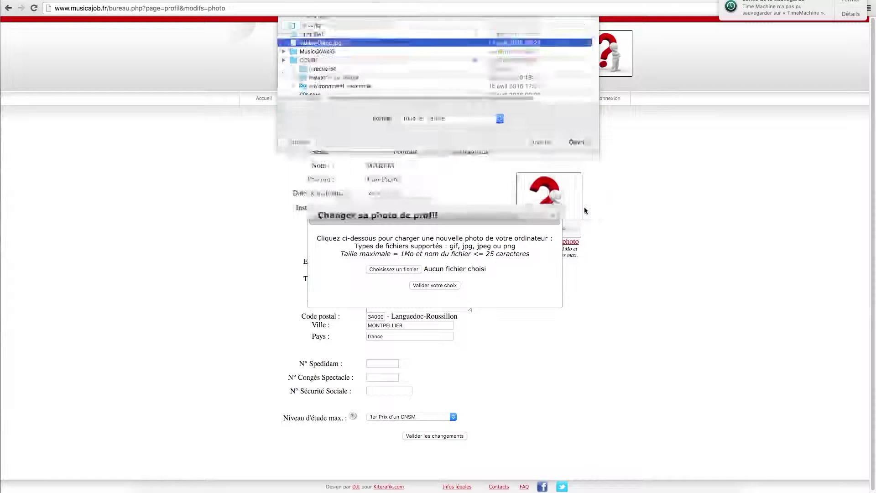
{"action": "left_click", "coordinate": [440, 285]}
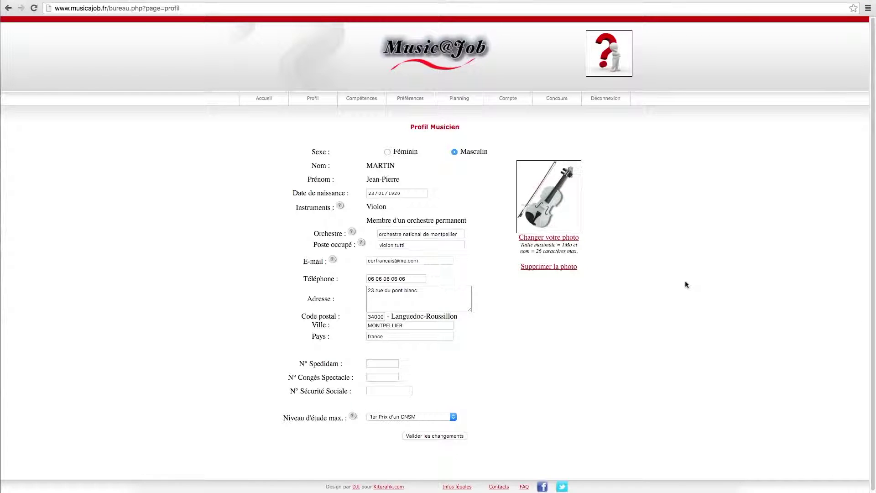
Step: Return to Accueil and go to the Compétences page
{"action": "left_click", "coordinate": [265, 99]}
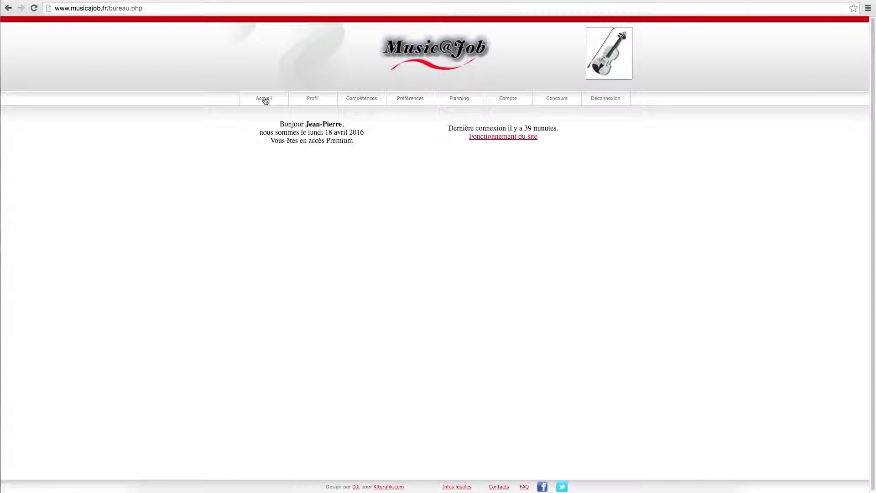
{"action": "left_click", "coordinate": [362, 99]}
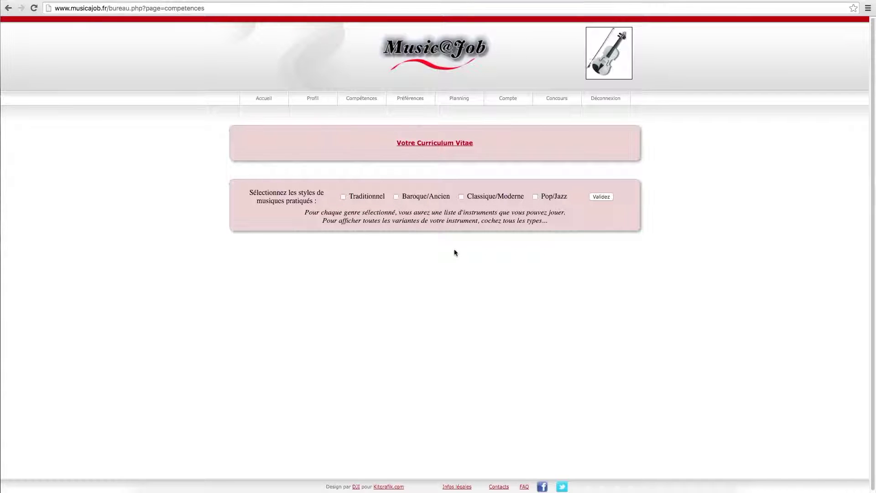
Step: Tick Traditionnel, Baroque/Ancien, Classique/Moderne and Pop/Jazz and validate to list violin specialities
{"action": "left_click", "coordinate": [462, 197]}
{"action": "left_click", "coordinate": [535, 197]}
{"action": "left_click", "coordinate": [397, 197]}
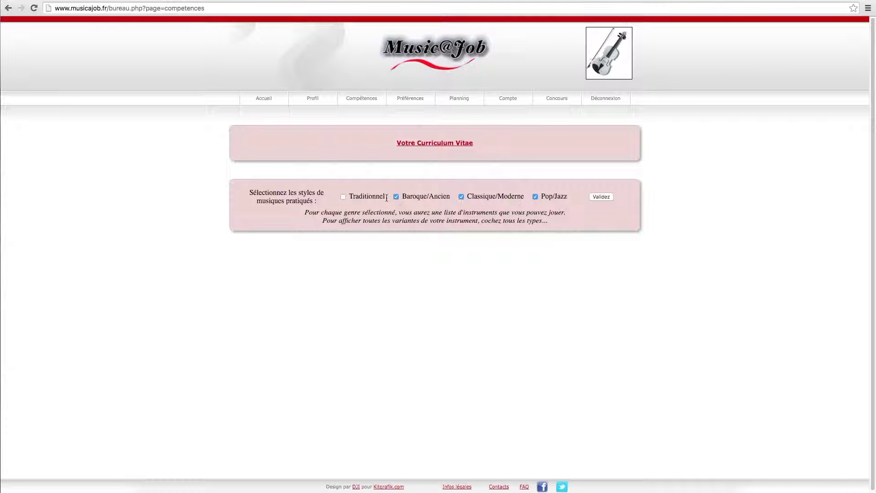
{"action": "left_click", "coordinate": [343, 198]}
{"action": "left_click", "coordinate": [604, 199]}
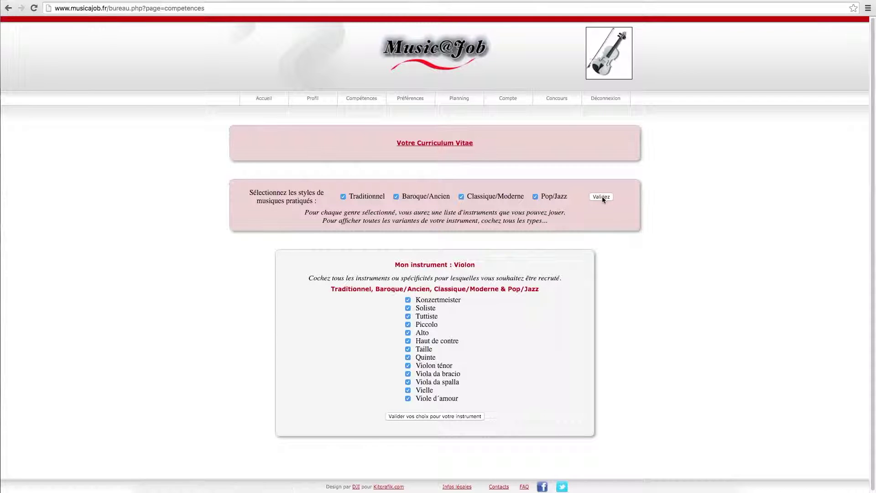
Step: Untick every violin speciality, from Viole d'amour up to Konzertmeister
{"action": "scroll", "coordinate": [663, 274], "scroll_direction": "down", "scroll_amount": 1}
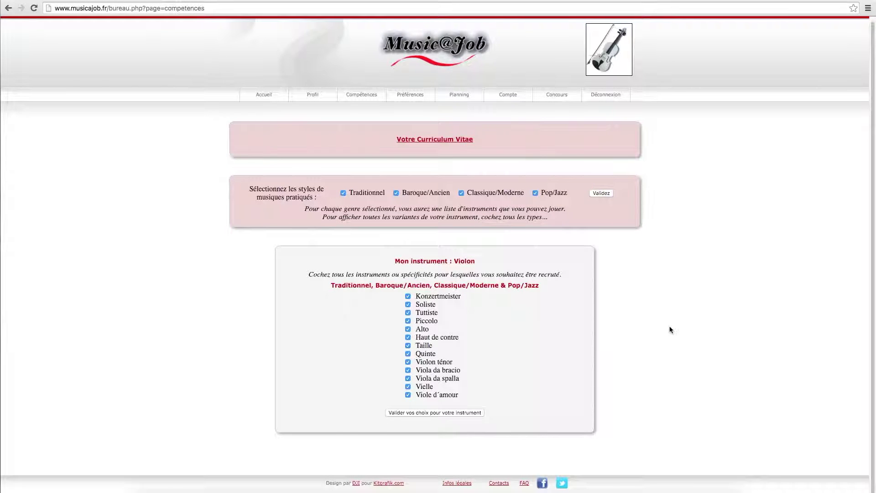
{"action": "left_click", "coordinate": [408, 395]}
{"action": "left_click", "coordinate": [408, 386]}
{"action": "left_click", "coordinate": [408, 378]}
{"action": "left_click", "coordinate": [408, 370]}
{"action": "left_click", "coordinate": [407, 361]}
{"action": "left_click", "coordinate": [408, 354]}
{"action": "left_click", "coordinate": [408, 346]}
{"action": "left_click", "coordinate": [408, 329]}
{"action": "left_click", "coordinate": [408, 321]}
{"action": "left_click", "coordinate": [407, 313]}
{"action": "left_click", "coordinate": [408, 304]}
{"action": "left_click", "coordinate": [408, 296]}
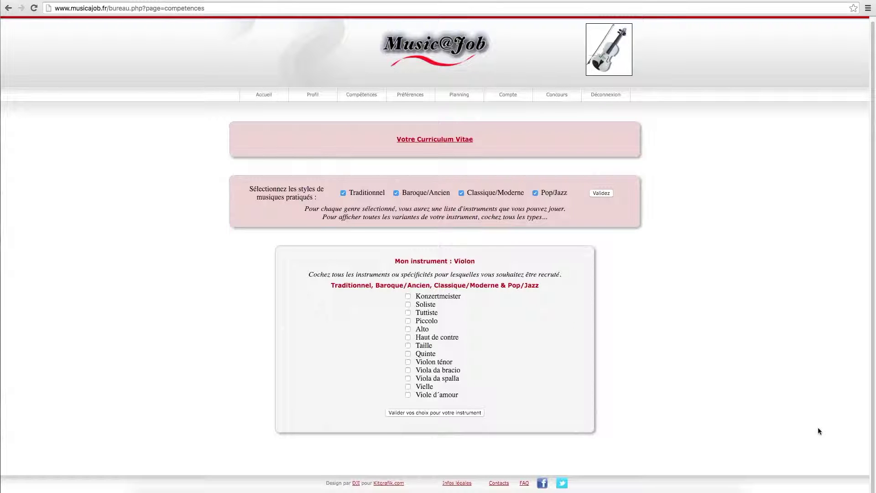
Step: Tick Tuttiste and Quinte, drop Traditionnel and Pop/Jazz, and save the violin specialities
{"action": "left_click", "coordinate": [409, 314]}
{"action": "left_click", "coordinate": [408, 354]}
{"action": "left_click", "coordinate": [342, 194]}
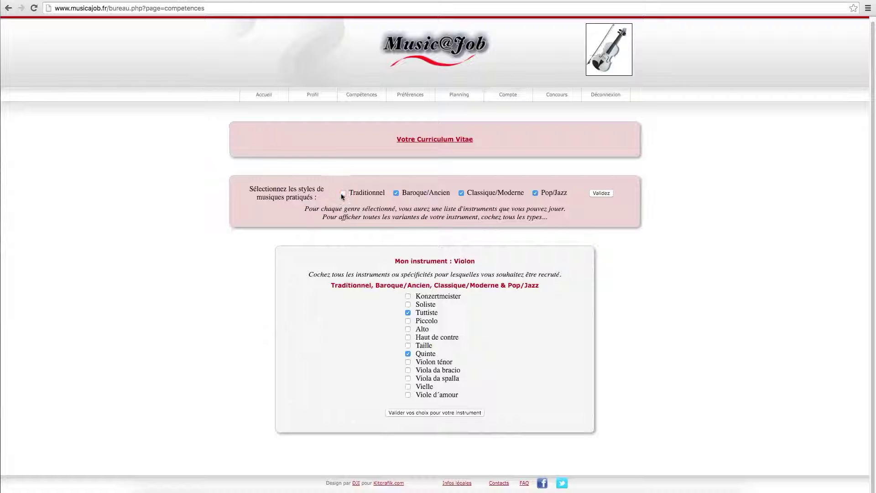
{"action": "left_click", "coordinate": [537, 195]}
{"action": "left_click", "coordinate": [424, 412]}
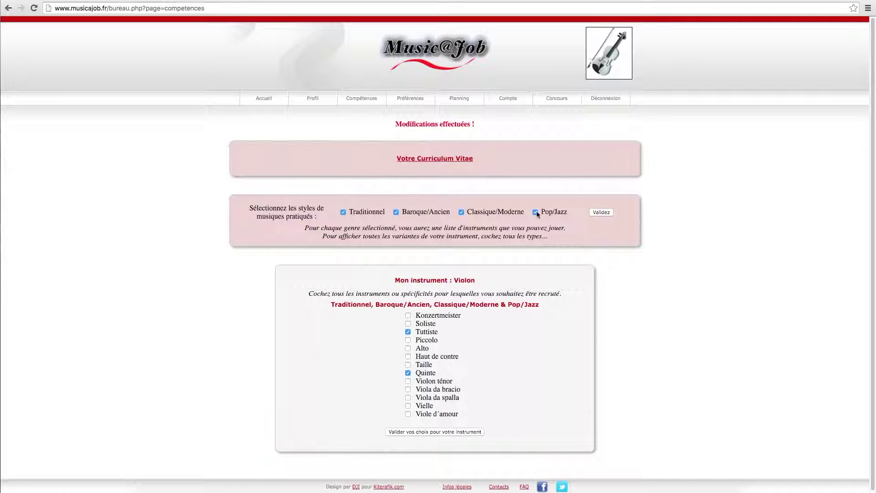
Step: Untick Traditionnel and Pop/Jazz again and validate Baroque/Ancien with Classique/Moderne
{"action": "left_click", "coordinate": [536, 213]}
{"action": "left_click", "coordinate": [346, 214]}
{"action": "left_click", "coordinate": [596, 213]}
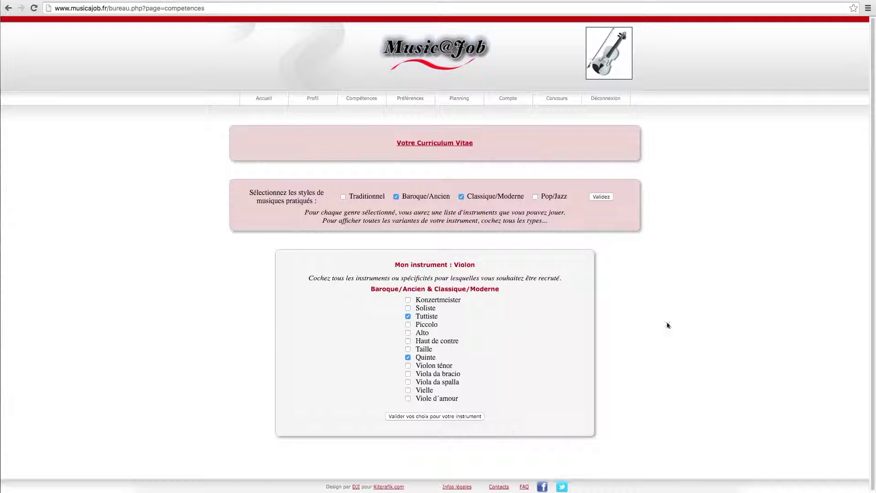
Step: Save a CV reading 'premier prix de mon village… membre de l'orchestre de toulouse', then open Préférences
{"action": "left_click", "coordinate": [462, 143]}
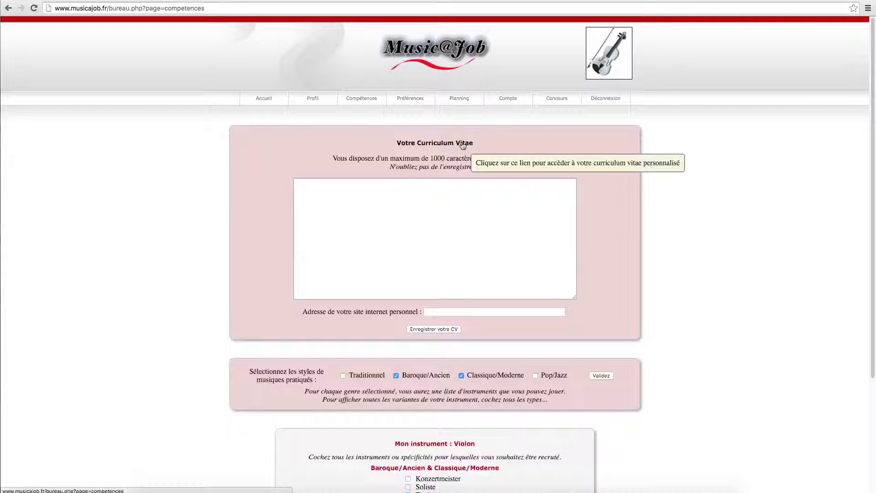
{"action": "left_click", "coordinate": [391, 217]}
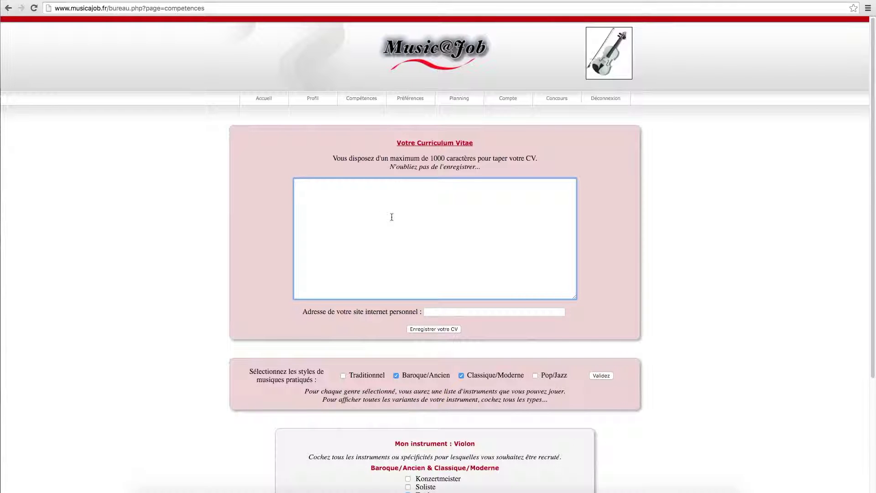
{"action": "type", "text": "premier pr"}
{"action": "type", "text": "ix"}
{"action": "type", "text": " de mo"}
{"action": "type", "text": "n village"}
{"action": "type", "text": " .........  "}
{"action": "type", "text": "mem"}
{"action": "type", "text": "bre"}
{"action": "type", "text": " de l'orchest"}
{"action": "type", "text": "re de tou"}
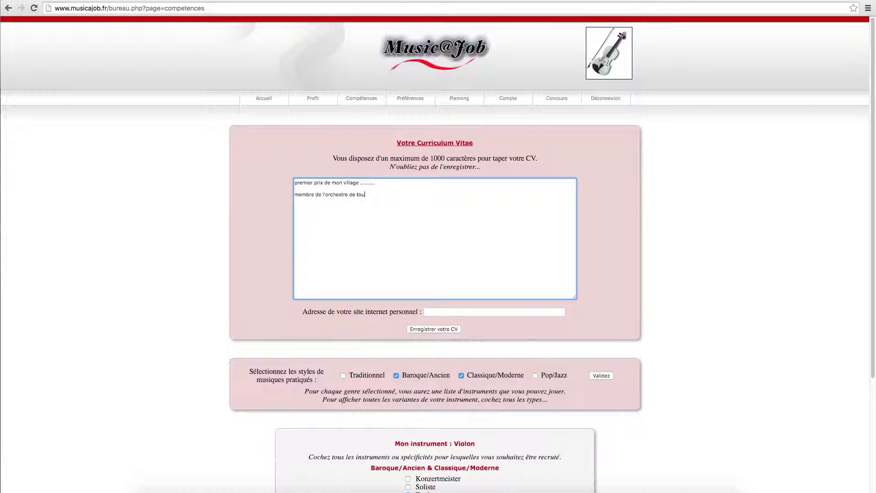
{"action": "type", "text": "louse de "}
{"action": "type", "text": "19"}
{"action": "type", "text": "55 à"}
{"action": "type", "text": " 1975  "}
{"action": "type", "text": "memb"}
{"action": "type", "text": "re de"}
{"action": "type", "text": " l'o"}
{"action": "type", "text": "rchestre de mon"}
{"action": "type", "text": "tpellier "}
{"action": "type", "text": "depuis"}
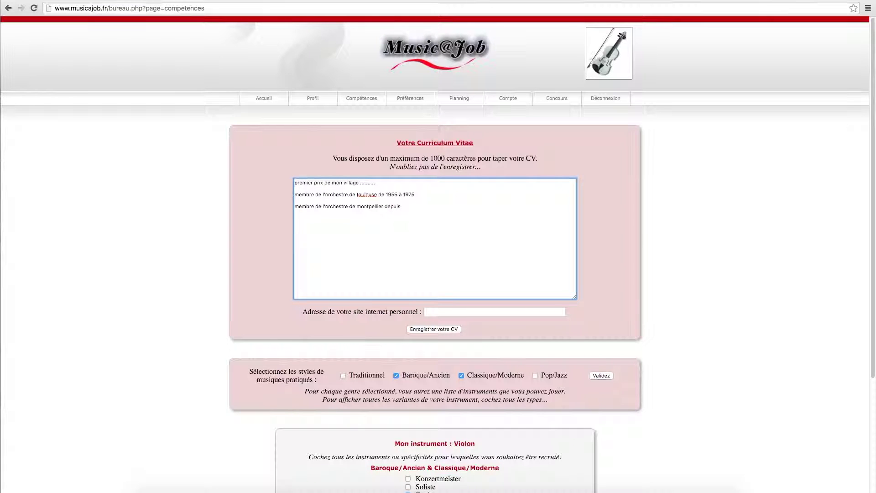
{"action": "type", "text": " 1985"}
{"action": "left_click", "coordinate": [434, 330]}
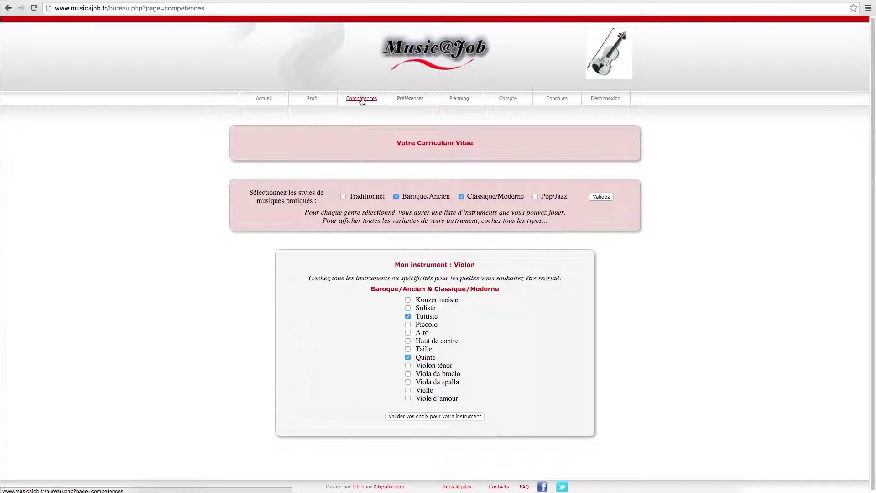
{"action": "left_click", "coordinate": [407, 99]}
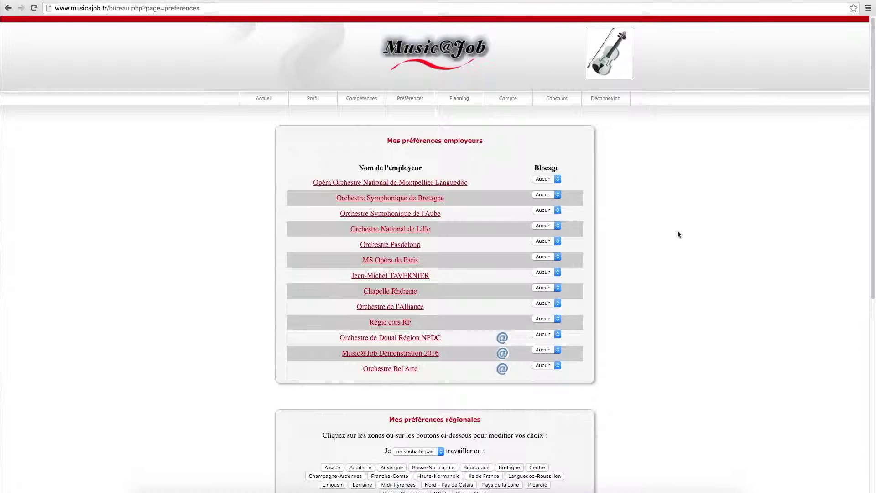
Step: Set Chapelle Rhénane's Blocage to Total, then scroll down to the regional map
{"action": "scroll", "coordinate": [678, 230], "scroll_direction": "down", "scroll_amount": 3}
{"action": "scroll", "coordinate": [677, 233], "scroll_direction": "down", "scroll_amount": 5}
{"action": "scroll", "coordinate": [678, 233], "scroll_direction": "up", "scroll_amount": 8}
{"action": "left_click", "coordinate": [557, 289]}
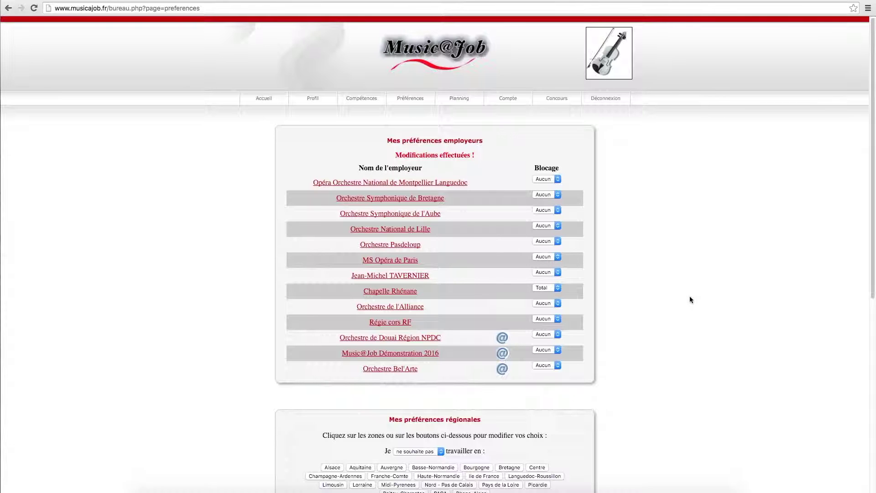
{"action": "scroll", "coordinate": [690, 298], "scroll_direction": "down", "scroll_amount": 2}
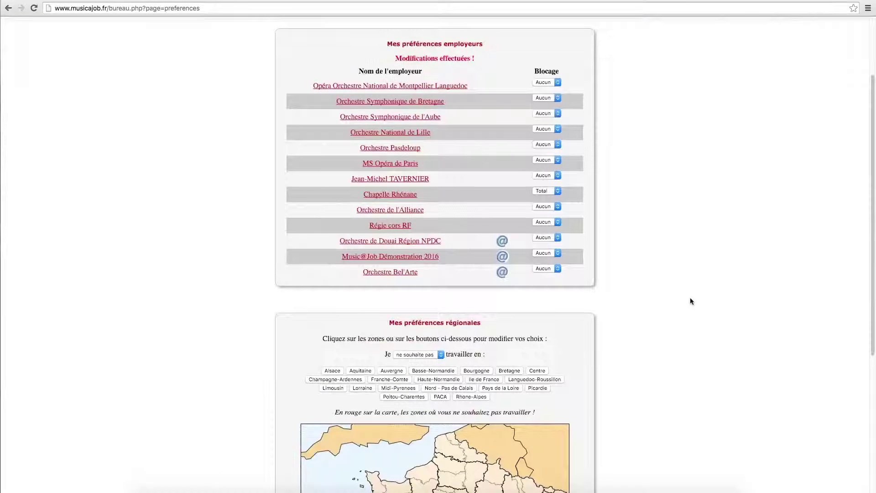
{"action": "scroll", "coordinate": [691, 302], "scroll_direction": "down", "scroll_amount": 2}
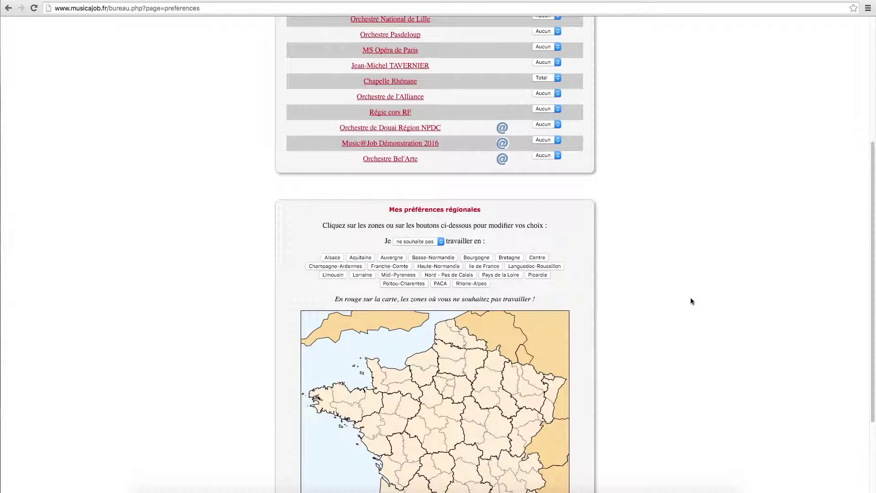
{"action": "scroll", "coordinate": [691, 301], "scroll_direction": "down", "scroll_amount": 3}
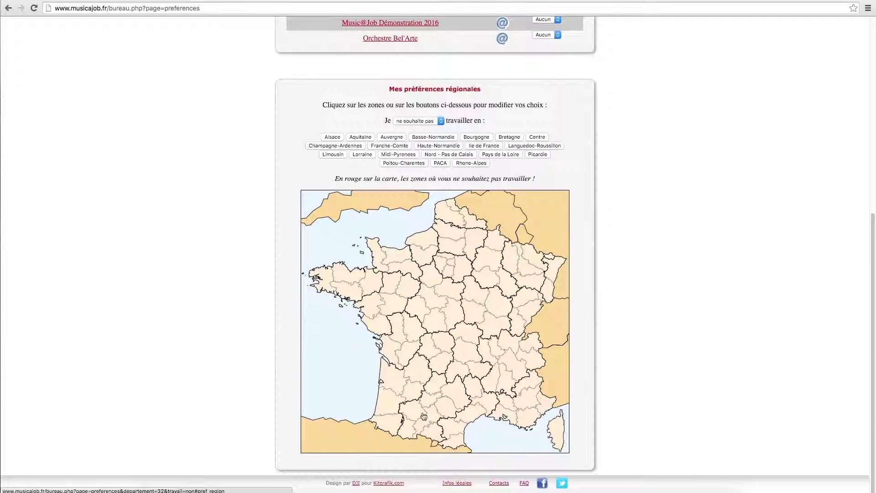
Step: Mark Limousin as a no-work region, clear Tarn-et-Garonne, then go to Planning
{"action": "left_click", "coordinate": [423, 411]}
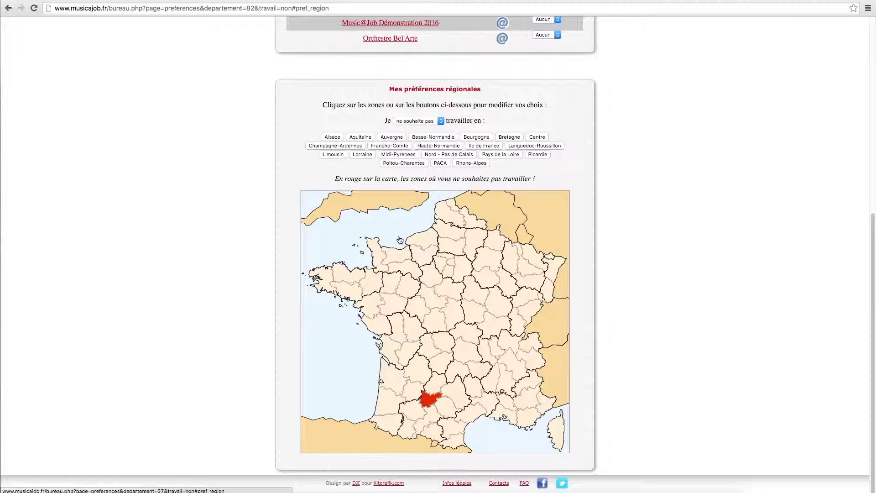
{"action": "left_click", "coordinate": [324, 156]}
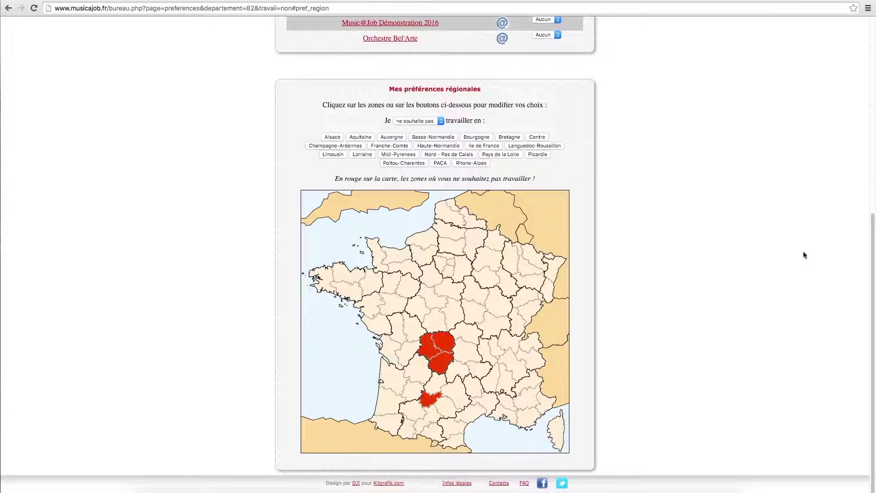
{"action": "left_click", "coordinate": [431, 399]}
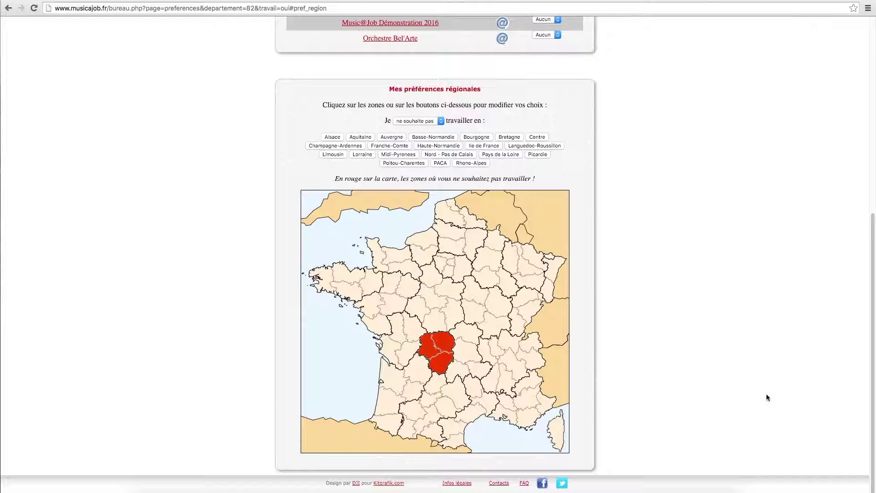
{"action": "scroll", "coordinate": [765, 394], "scroll_direction": "up", "scroll_amount": 6}
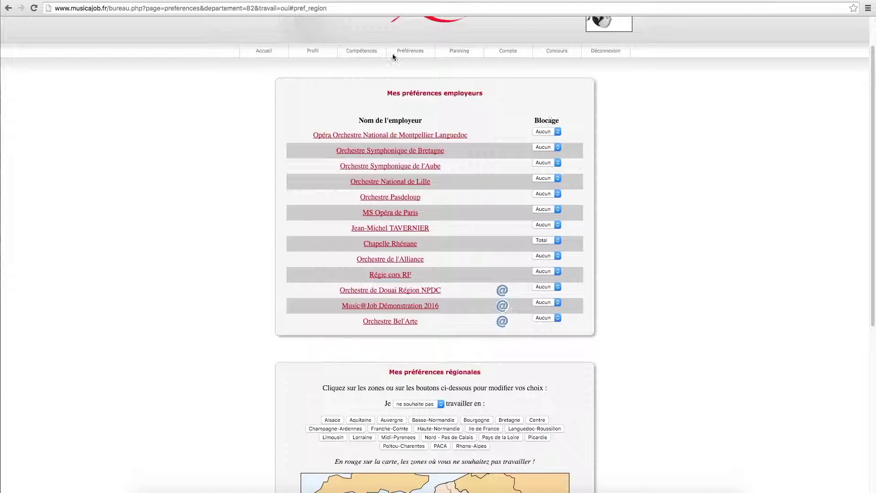
{"action": "scroll", "coordinate": [626, 151], "scroll_direction": "up", "scroll_amount": 1}
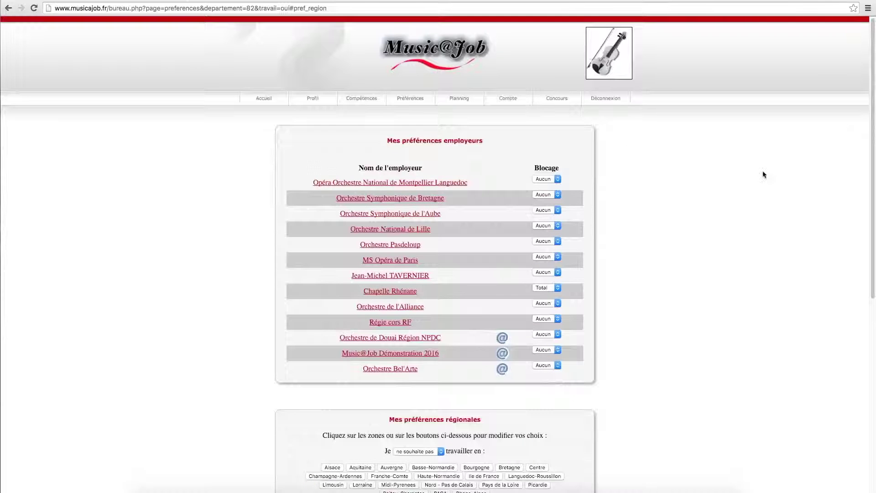
{"action": "left_click", "coordinate": [459, 98]}
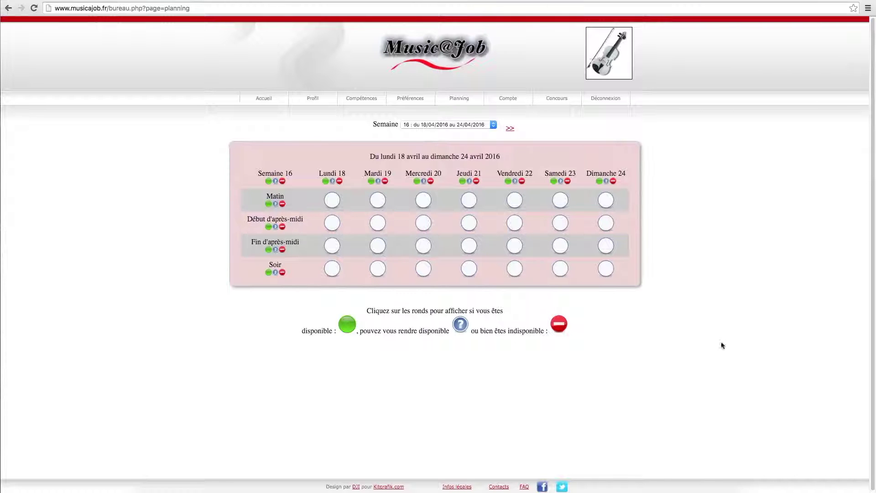
Step: Make Tuesday 19 and Wednesday 20 unavailable, plus Thursday 21's late afternoon and evening
{"action": "left_click", "coordinate": [385, 181]}
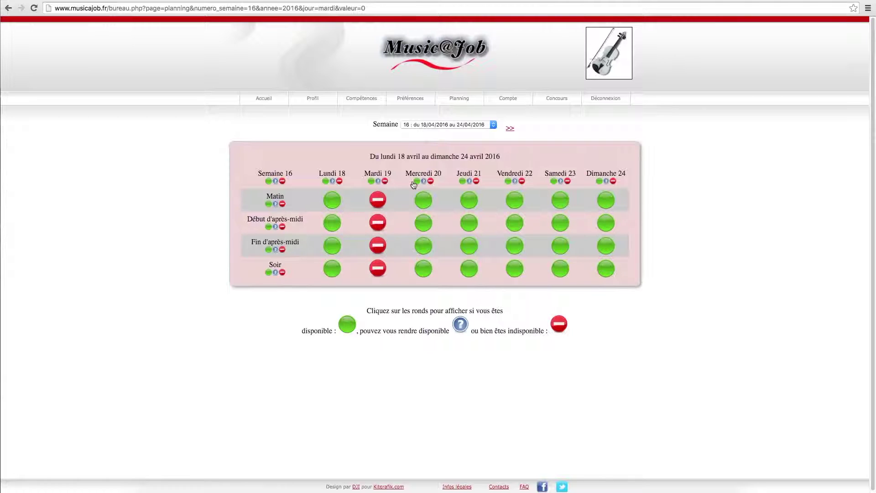
{"action": "left_click", "coordinate": [431, 182]}
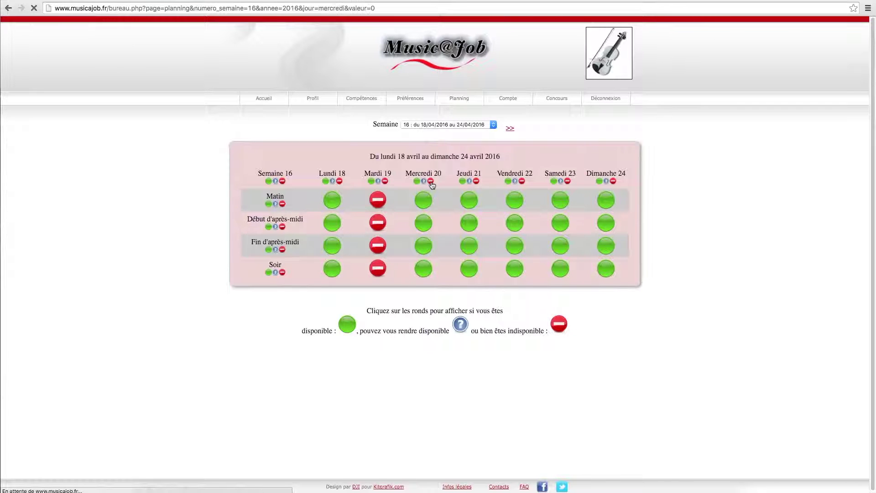
{"action": "left_click", "coordinate": [470, 245]}
{"action": "left_click", "coordinate": [470, 273]}
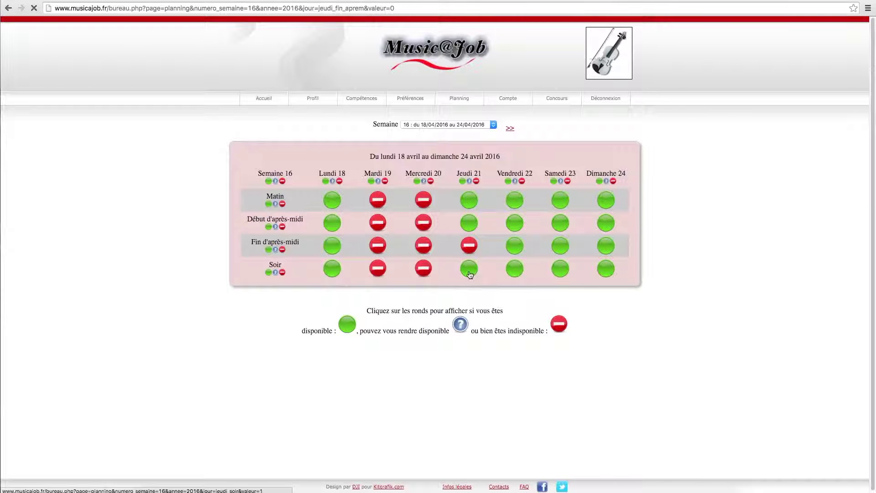
{"action": "left_click", "coordinate": [470, 273]}
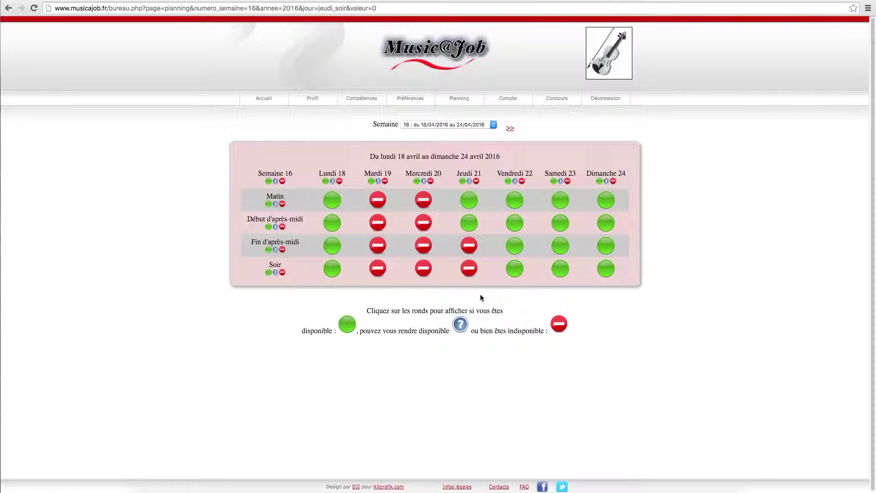
Step: Mark all of week 17 available, then advance to week 18
{"action": "left_click", "coordinate": [510, 129]}
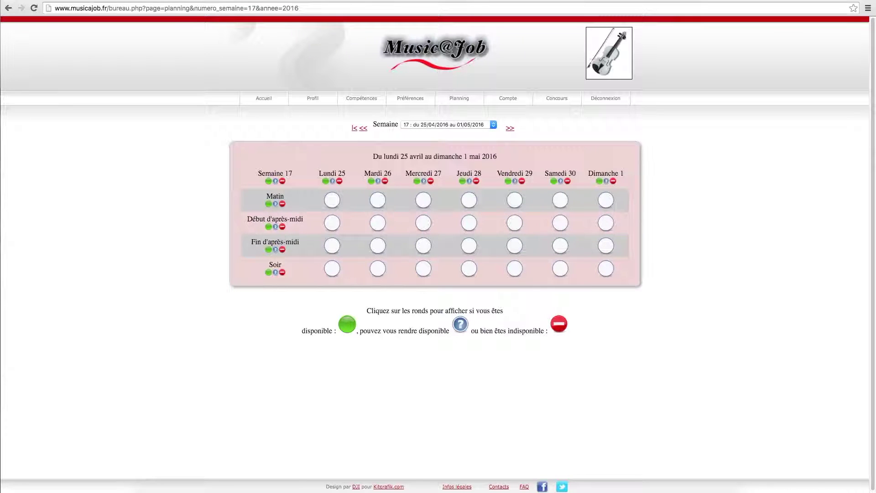
{"action": "left_click", "coordinate": [268, 181]}
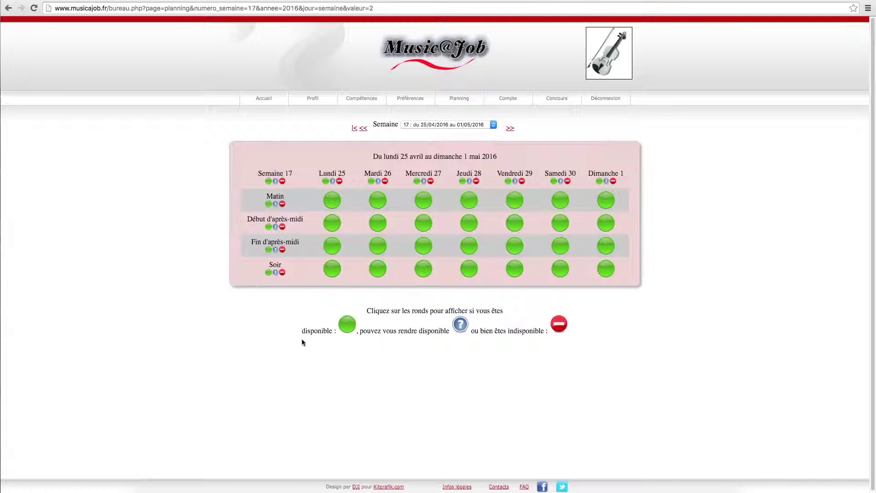
{"action": "left_click", "coordinate": [510, 127]}
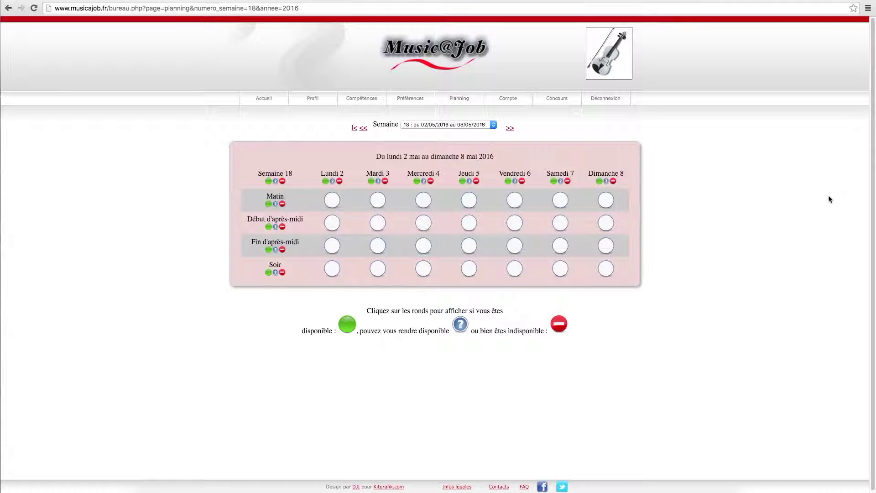
Step: From the Compte page, send a test mail and dismiss the 'Mail envoyé avec succès !' alert
{"action": "left_click", "coordinate": [509, 99]}
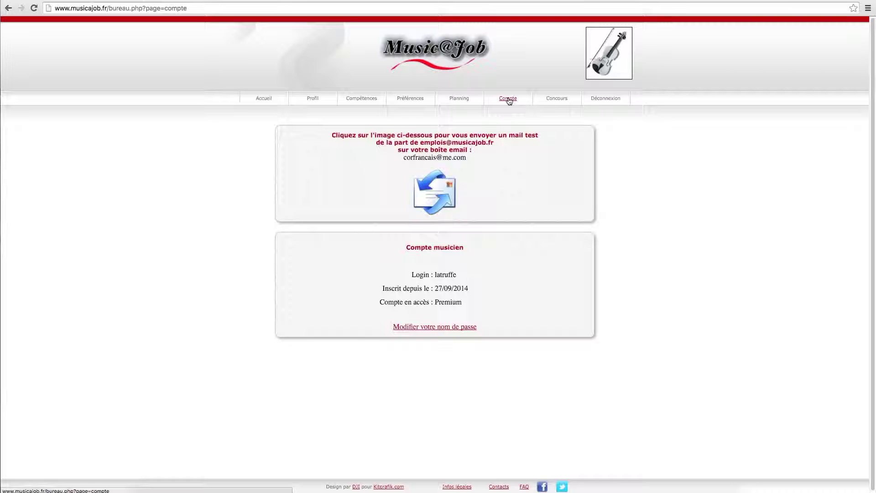
{"action": "left_click", "coordinate": [434, 193]}
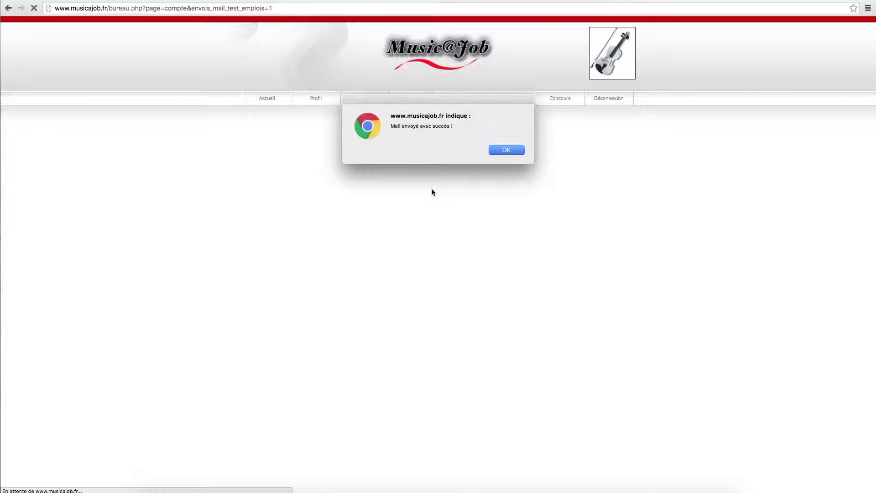
{"action": "left_click", "coordinate": [507, 149]}
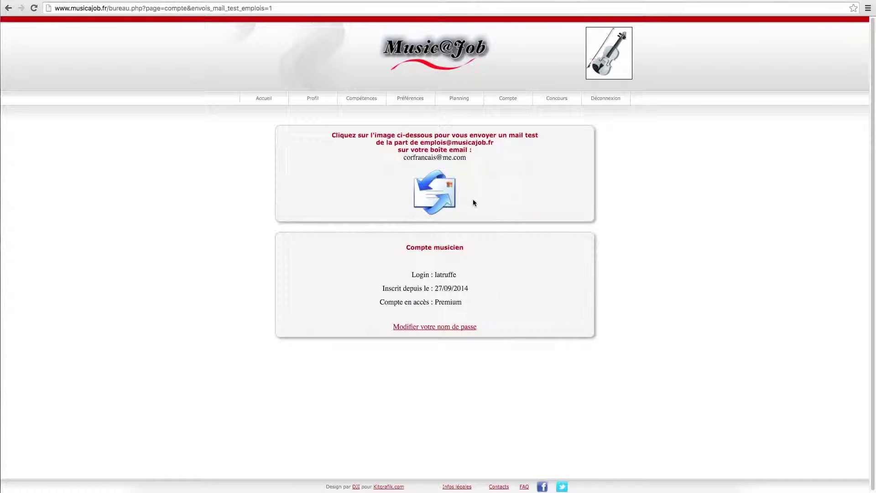
{"action": "left_click", "coordinate": [434, 192]}
Step: Browse the Concours competitions table from Alto to Violon, then log out of the musician account
{"action": "left_click", "coordinate": [557, 101]}
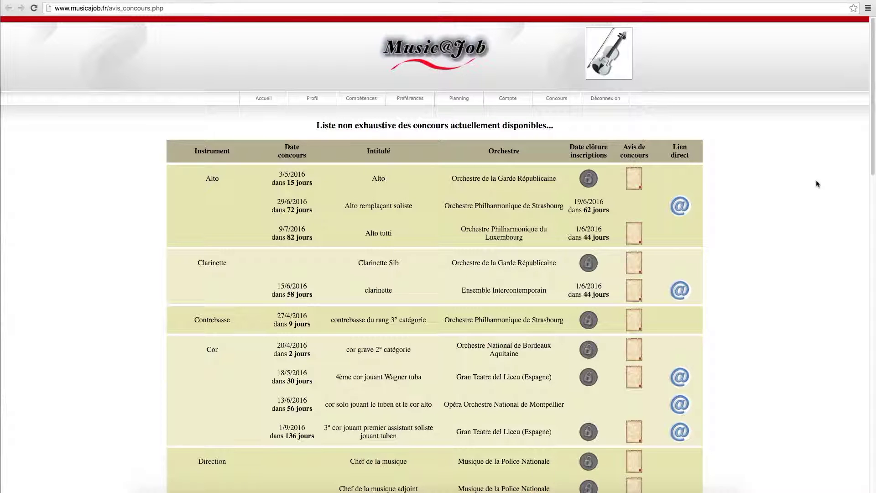
{"action": "scroll", "coordinate": [817, 184], "scroll_direction": "down", "scroll_amount": 20}
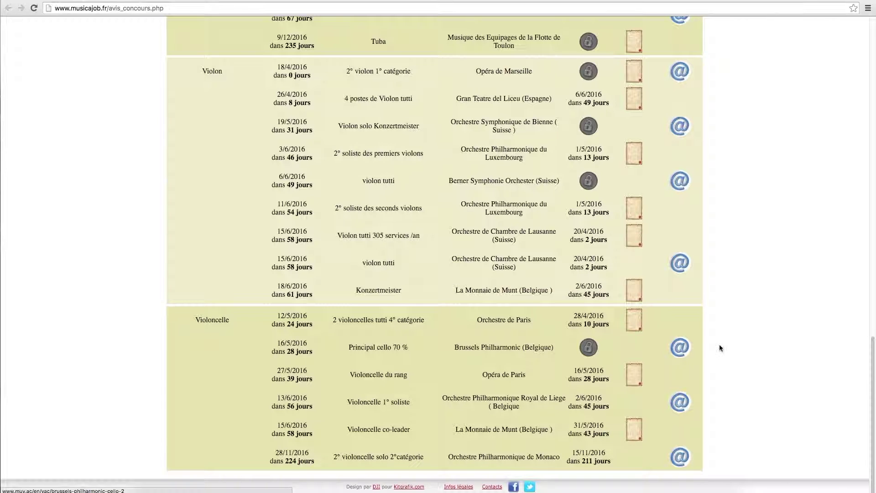
{"action": "scroll", "coordinate": [728, 342], "scroll_direction": "up", "scroll_amount": 2}
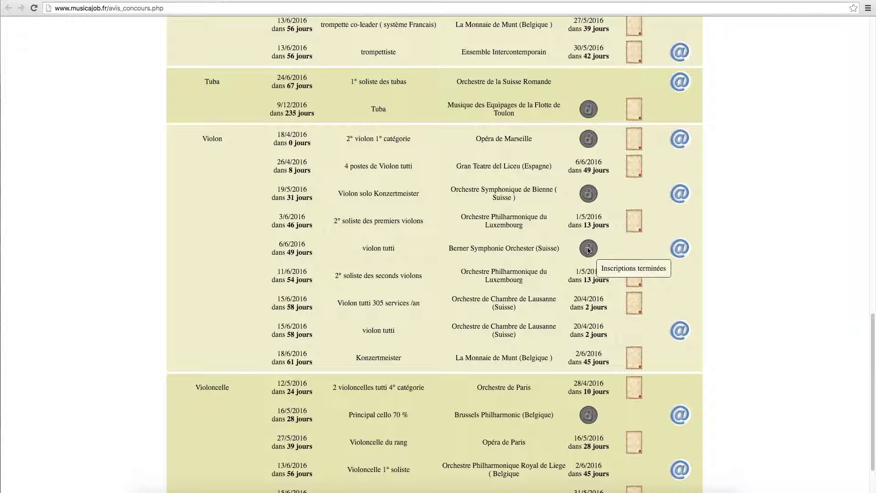
{"action": "scroll", "coordinate": [721, 325], "scroll_direction": "up", "scroll_amount": 10}
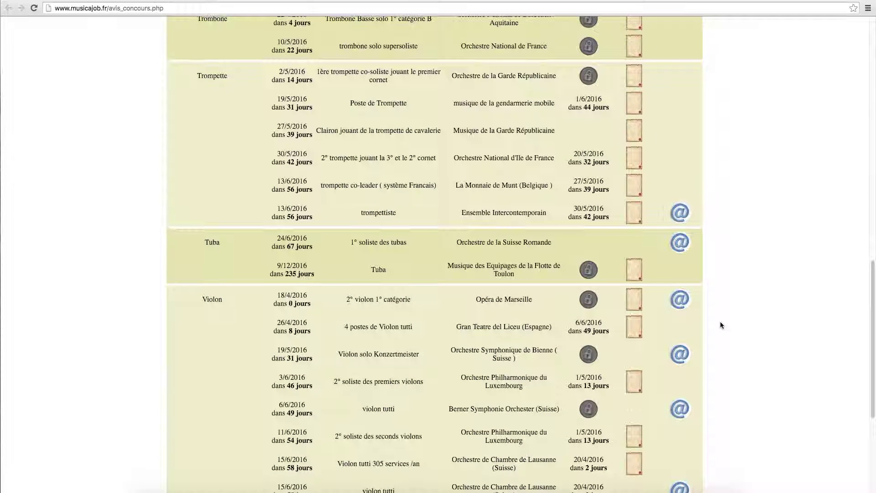
{"action": "scroll", "coordinate": [721, 325], "scroll_direction": "up", "scroll_amount": 15}
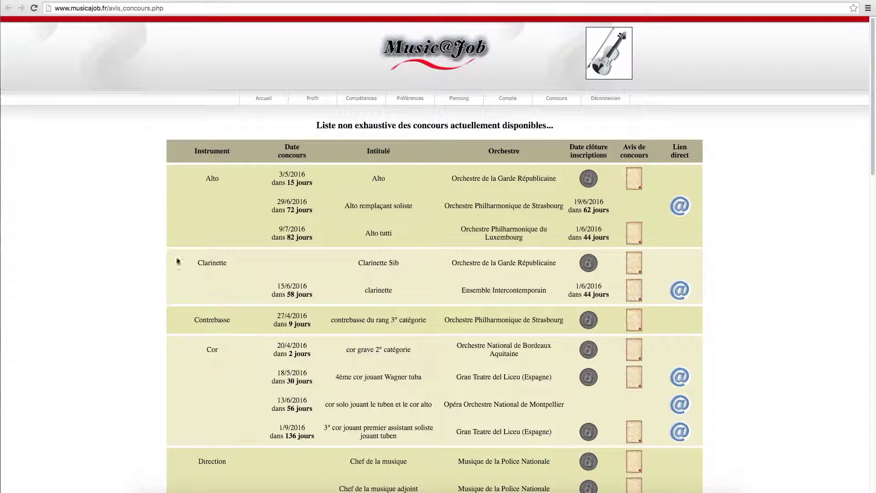
{"action": "scroll", "coordinate": [184, 275], "scroll_direction": "down", "scroll_amount": 20}
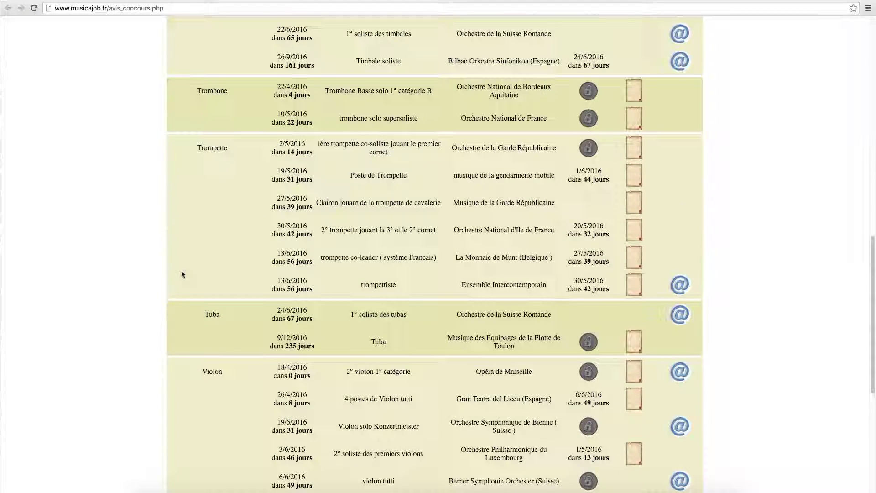
{"action": "scroll", "coordinate": [185, 273], "scroll_direction": "up", "scroll_amount": 20}
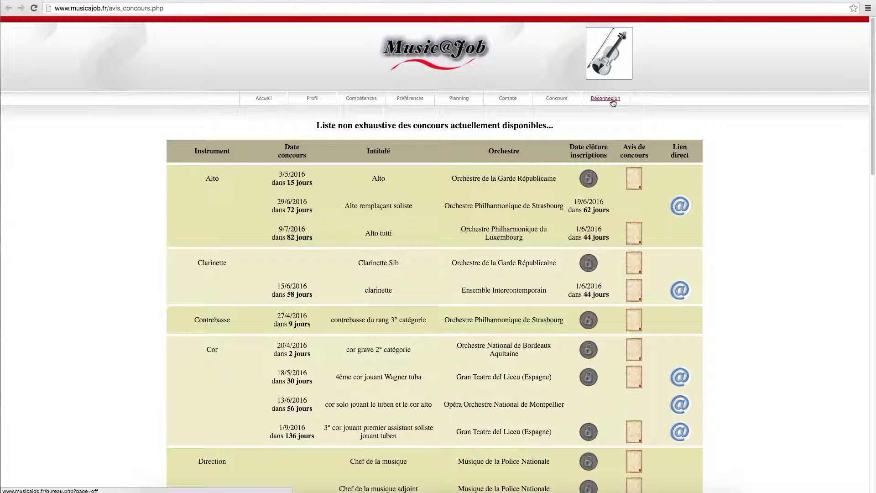
{"action": "left_click", "coordinate": [427, 52]}
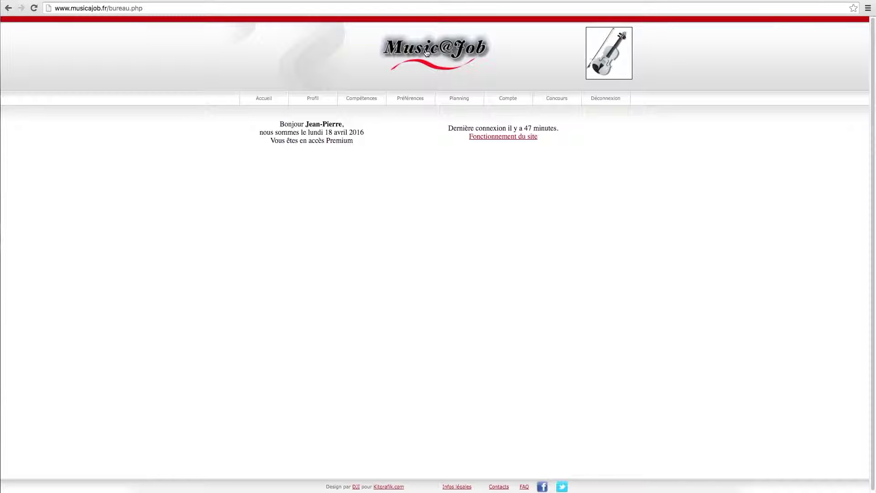